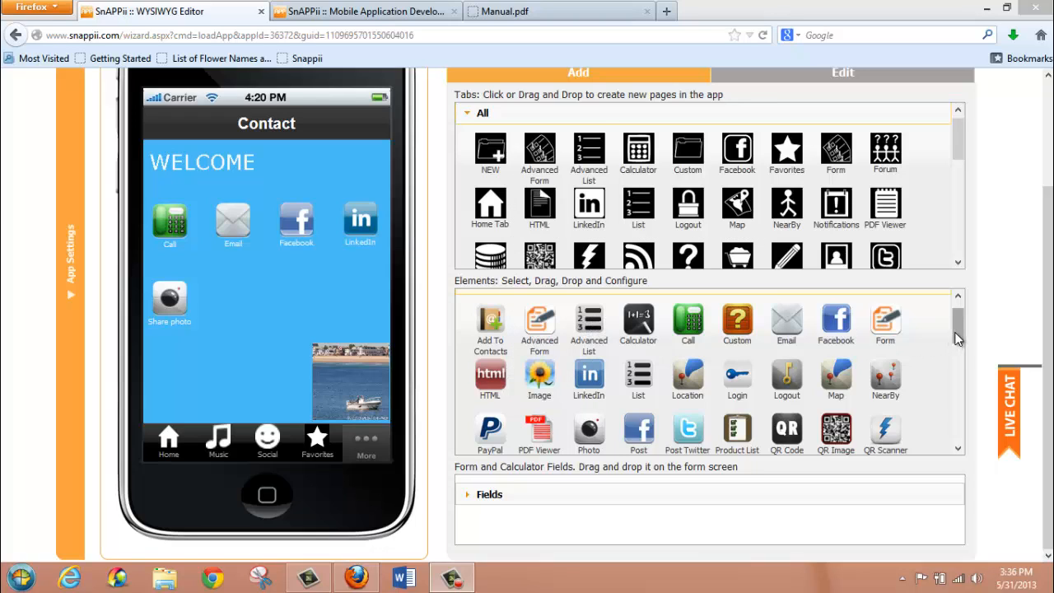
Add a List button to the Contact page, in the empty spot beside the Share photo icon
scroll(959, 350, down, 1)
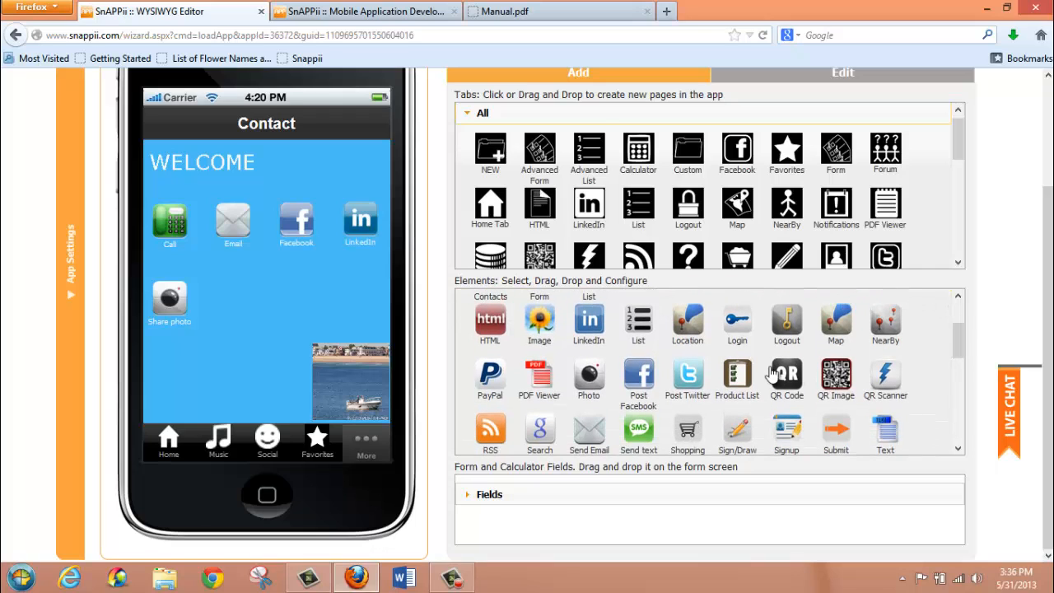
drag(642, 323, 242, 294)
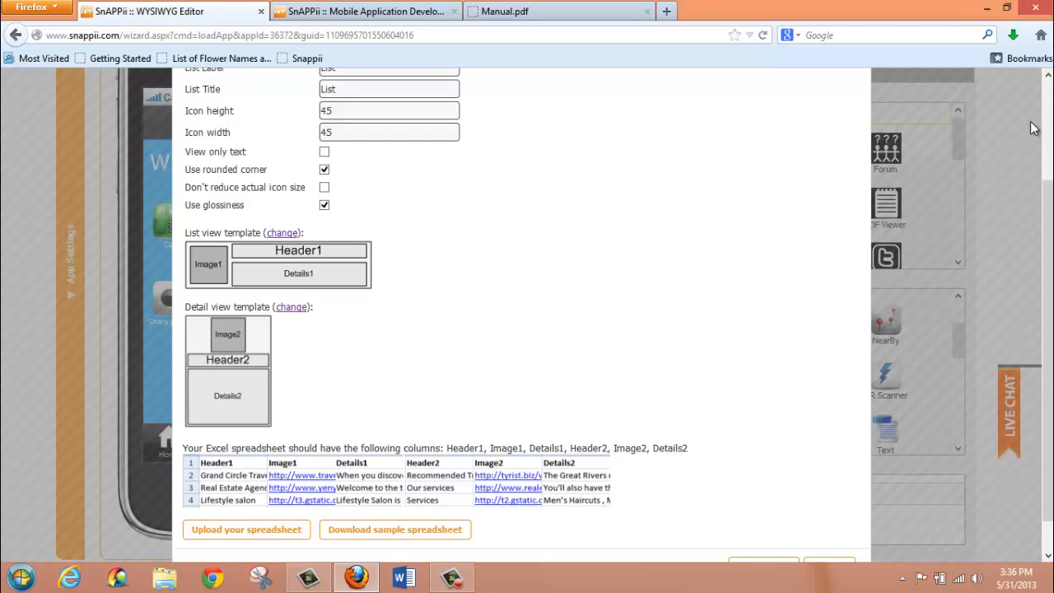
scroll(821, 216, up, 3)
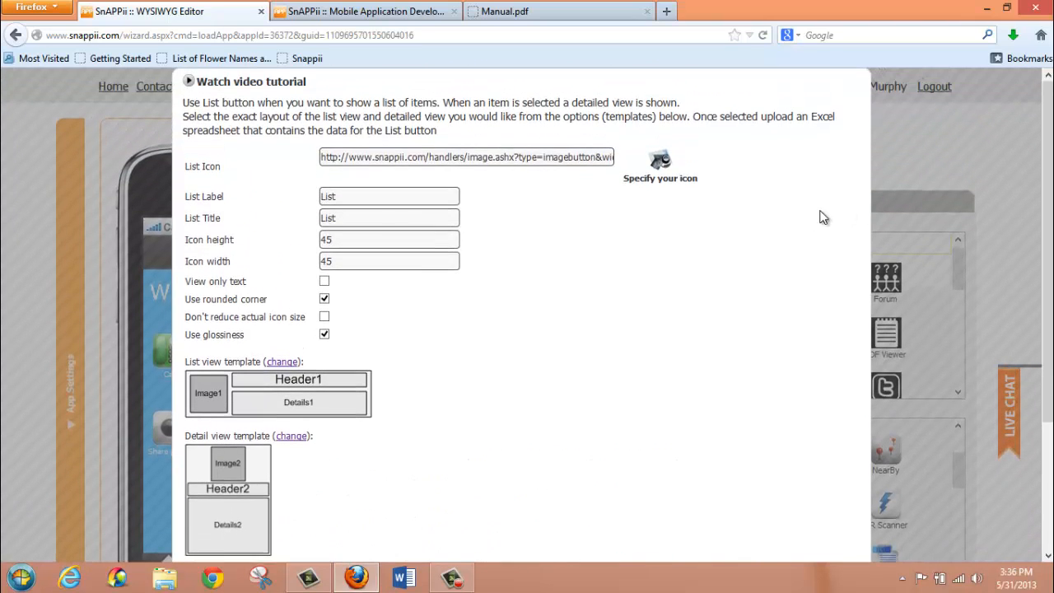
Set the List button's icon to the glowing red gauge picture, the first one in the icon library
click(660, 167)
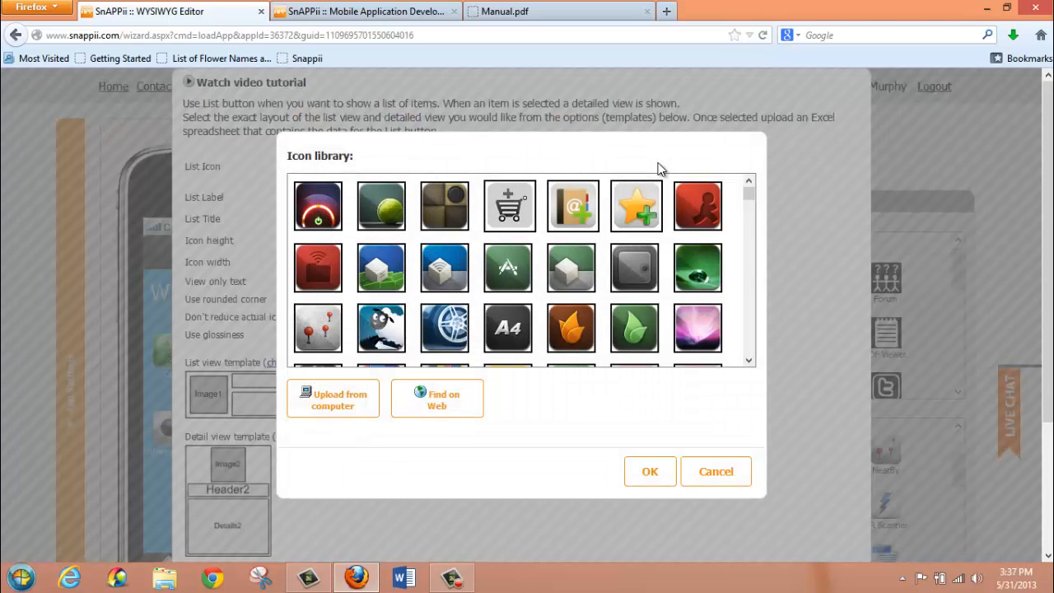
drag(752, 198, 753, 177)
click(436, 400)
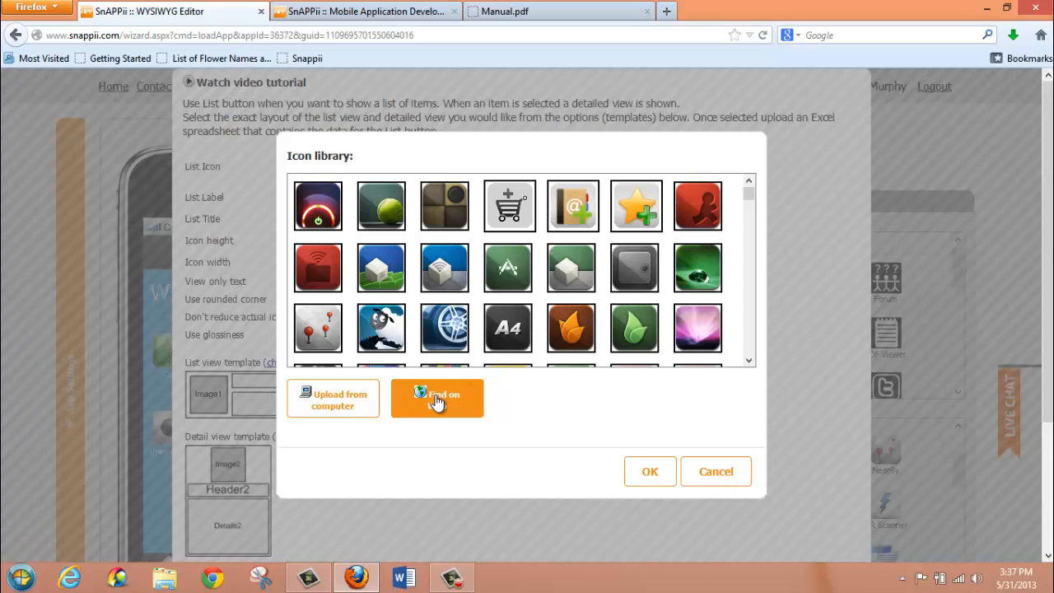
click(323, 200)
click(654, 474)
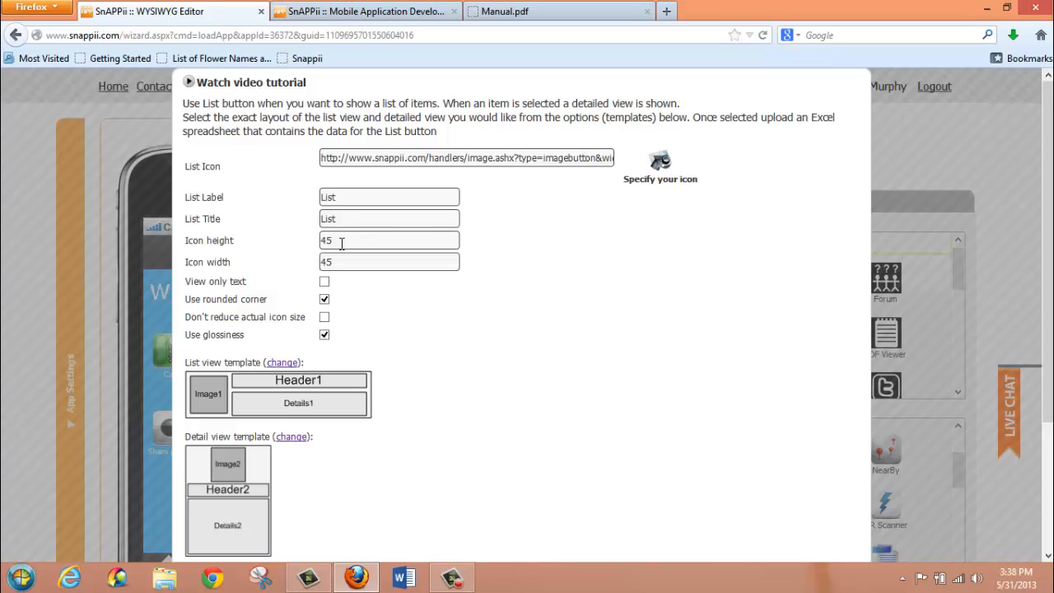
drag(341, 241, 308, 245)
click(324, 281)
click(323, 281)
Choose the Image1 with Header1 list template, and the detail template with Header2 above side-by-side Image2 and Details2, and Details3 underneath
scroll(466, 395, down, 3)
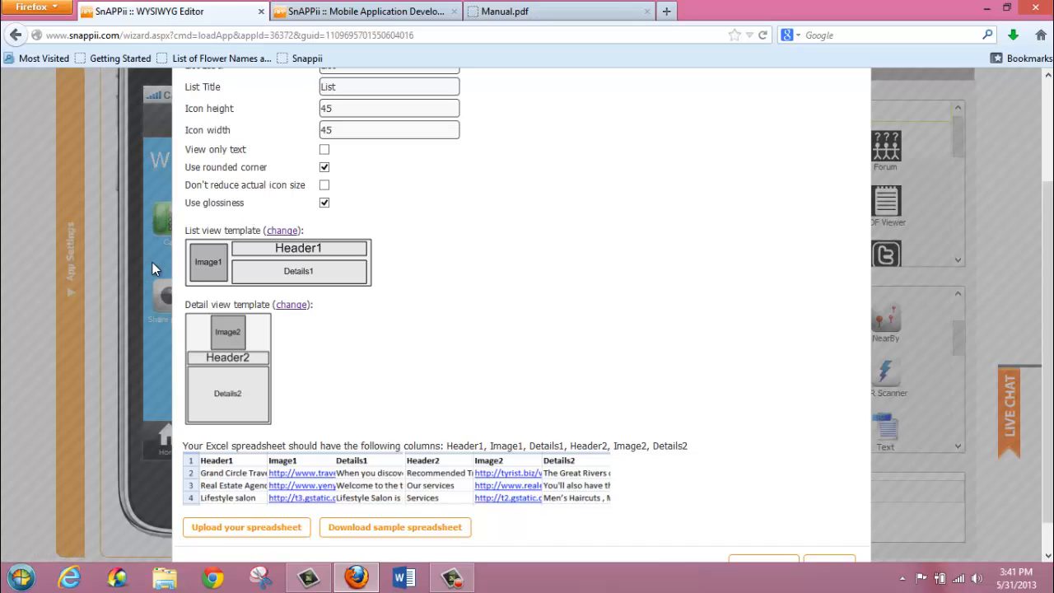
click(282, 232)
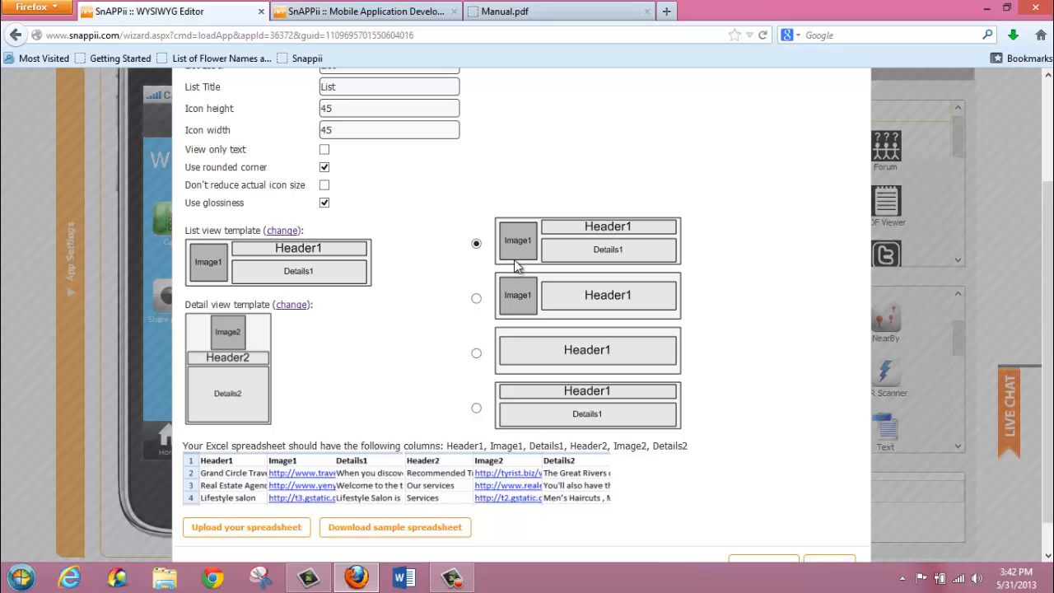
click(478, 299)
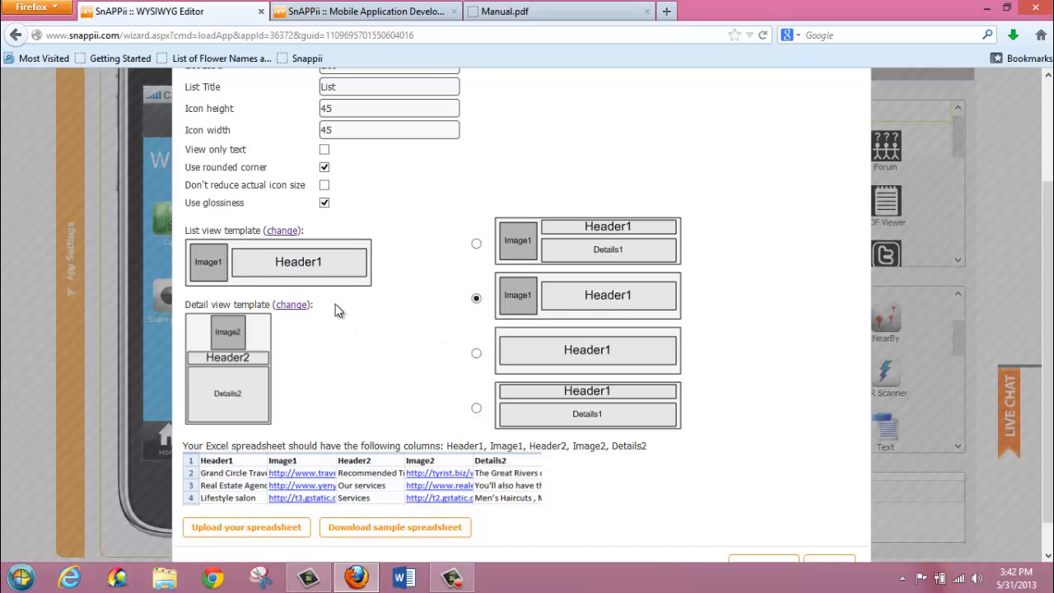
click(291, 305)
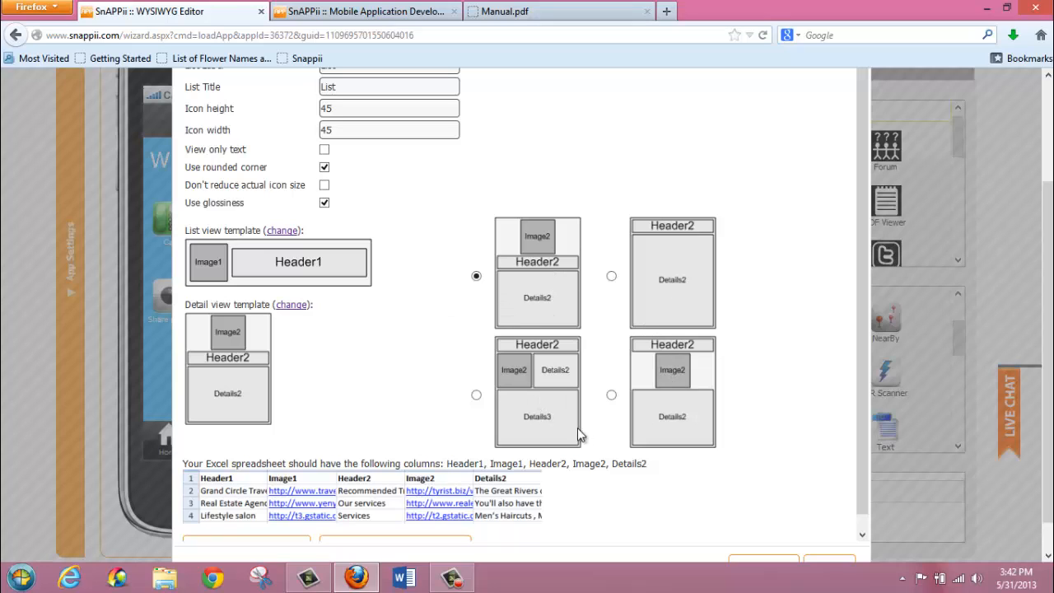
click(476, 395)
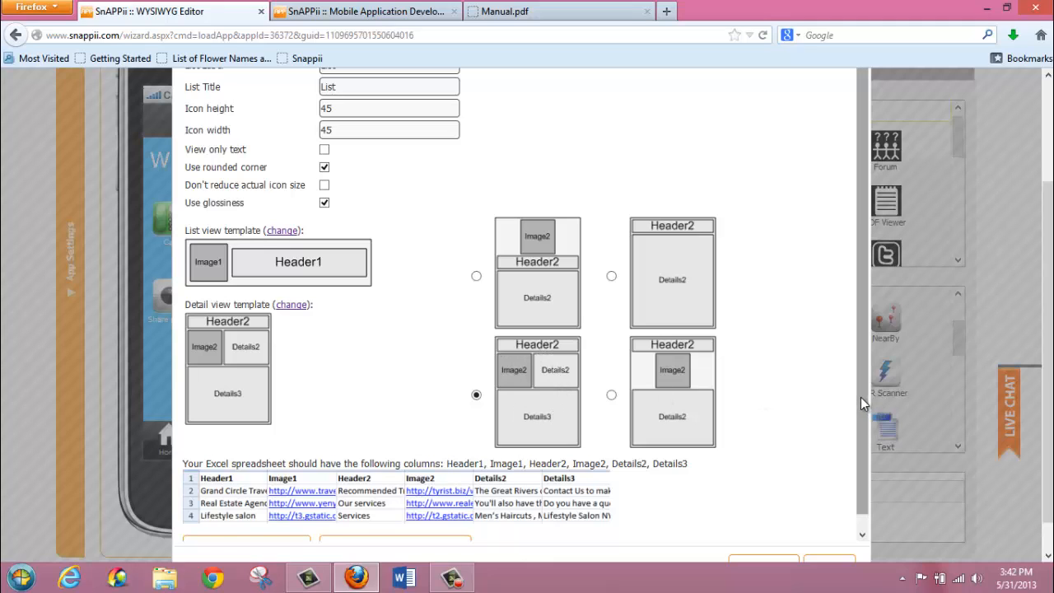
Upload the file A PLACE SPREADSHEET from the Documents library as the list's data
scroll(860, 396, down, 1)
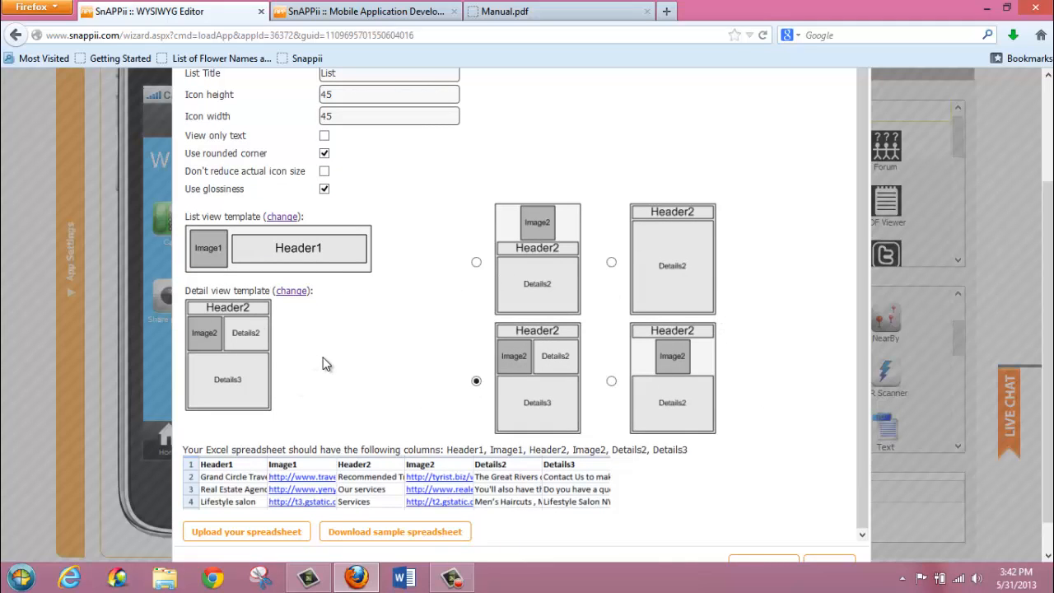
click(221, 534)
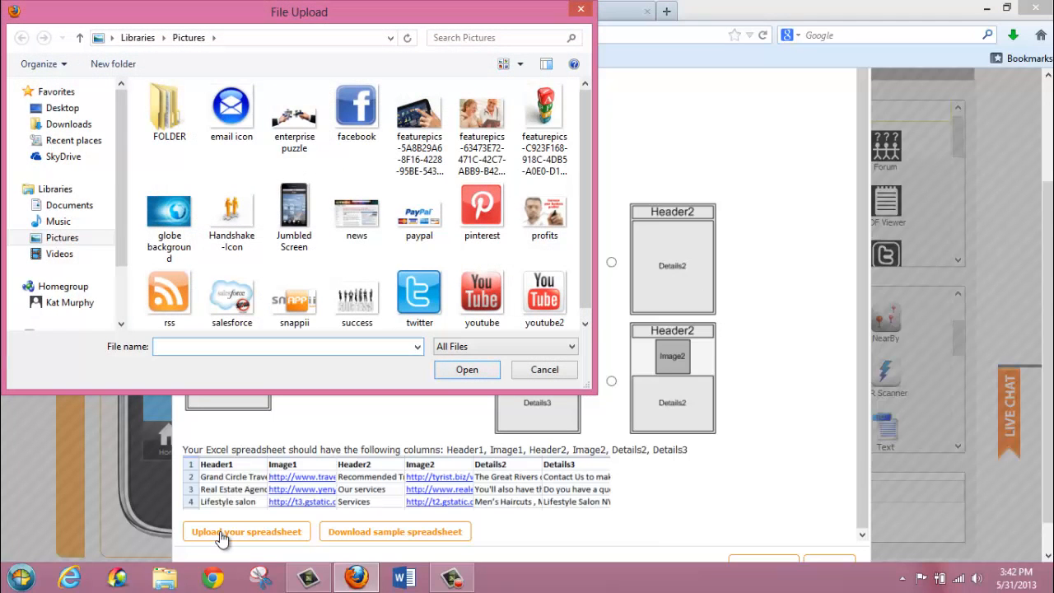
click(59, 205)
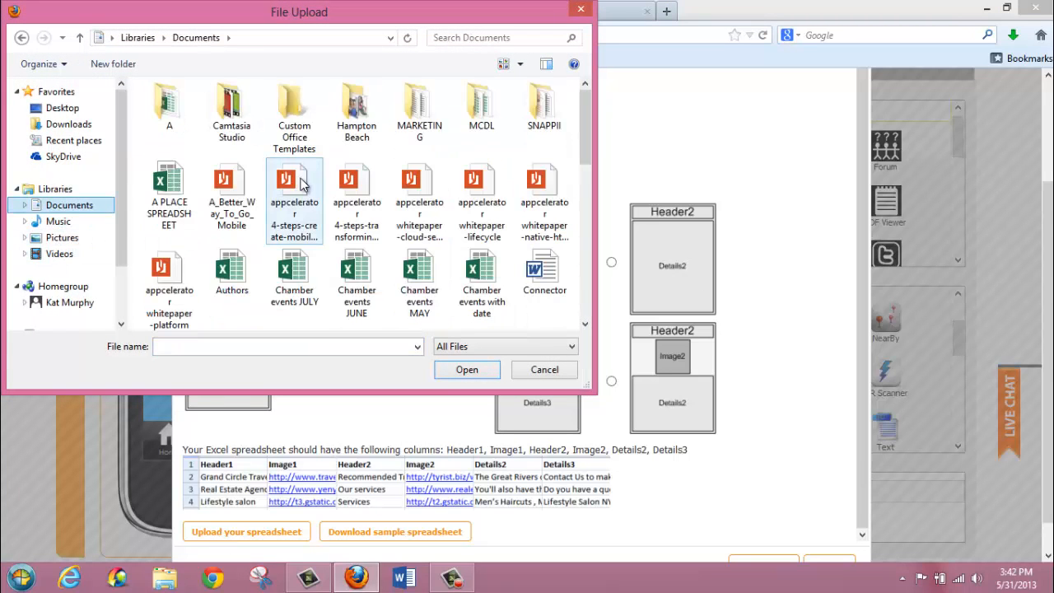
click(175, 179)
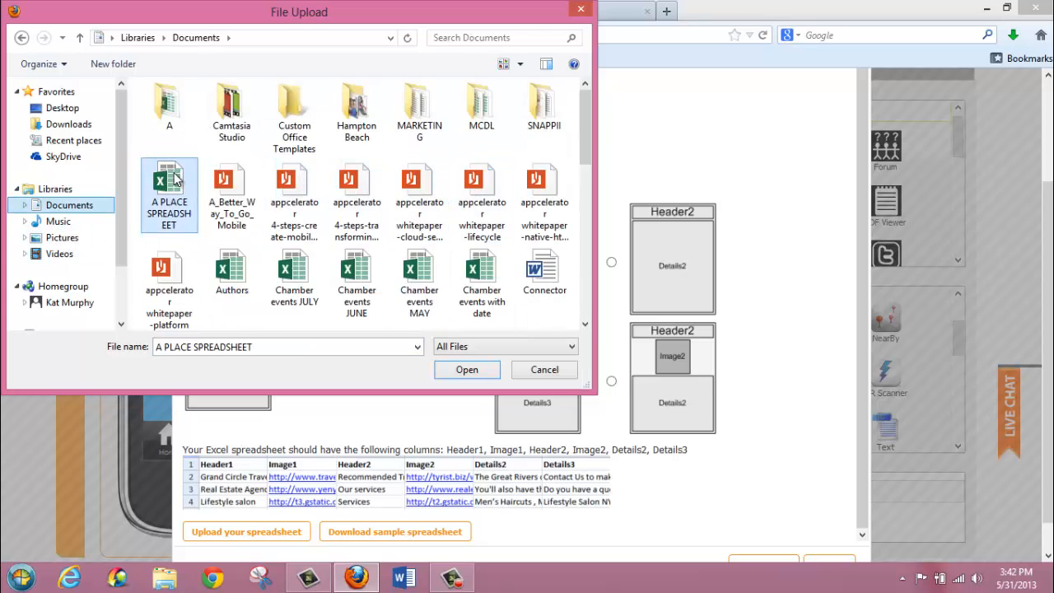
double_click(174, 178)
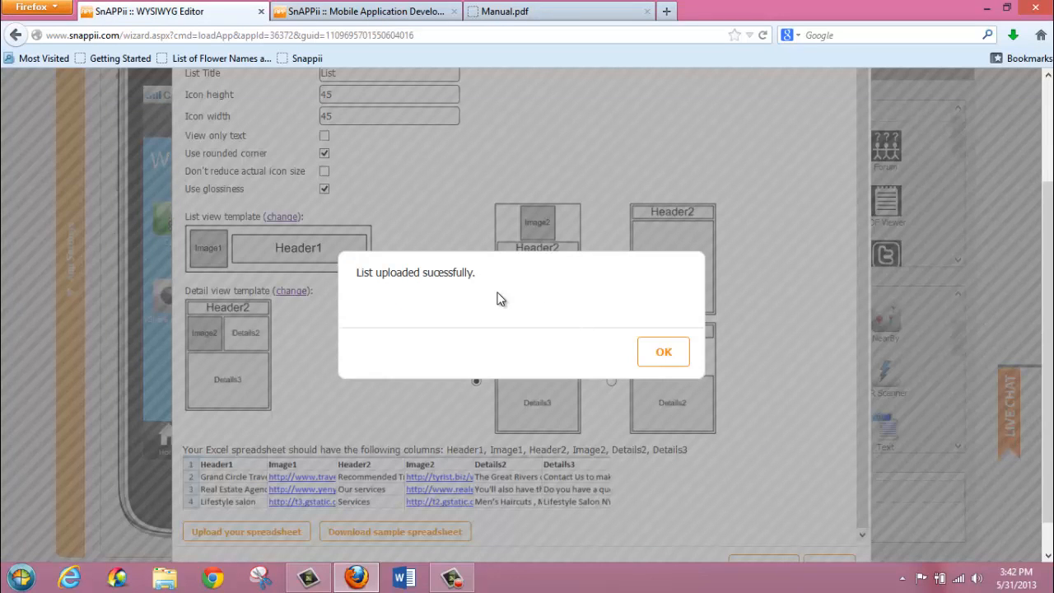
click(663, 352)
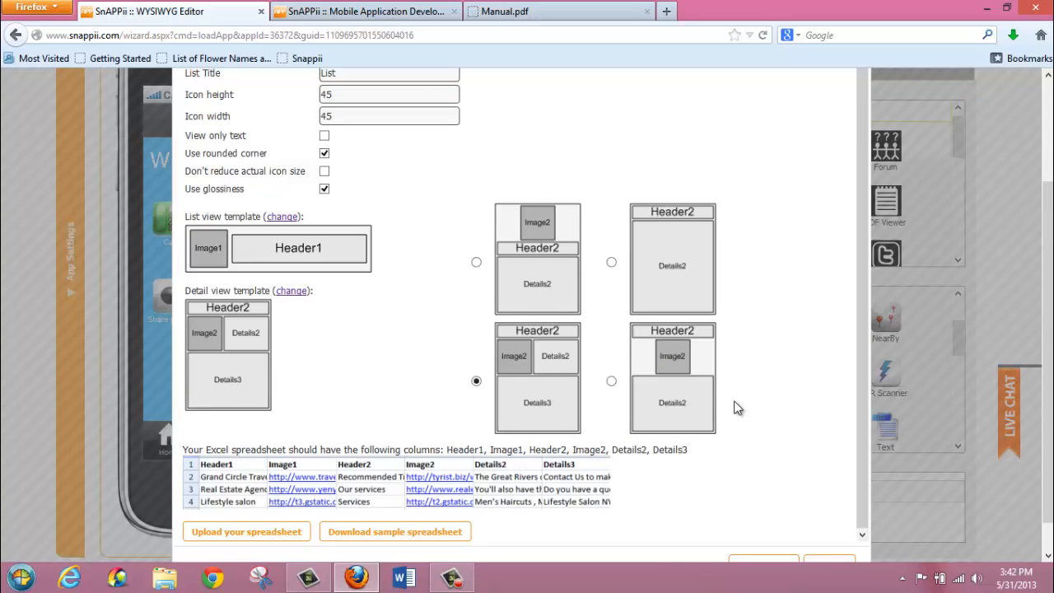
Accept the List button's settings and save the app
scroll(736, 408, down, 1)
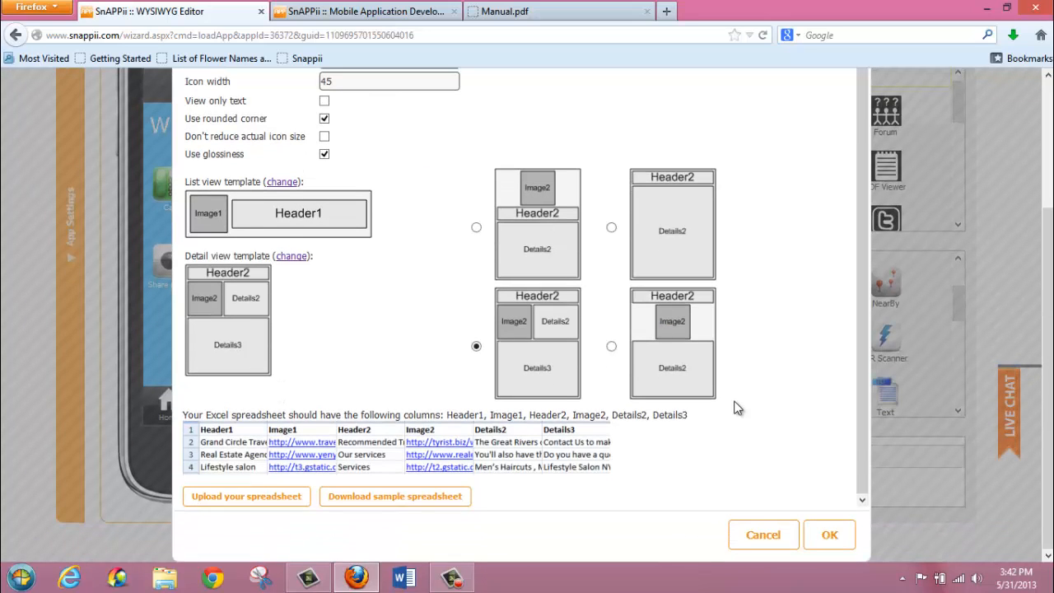
click(832, 534)
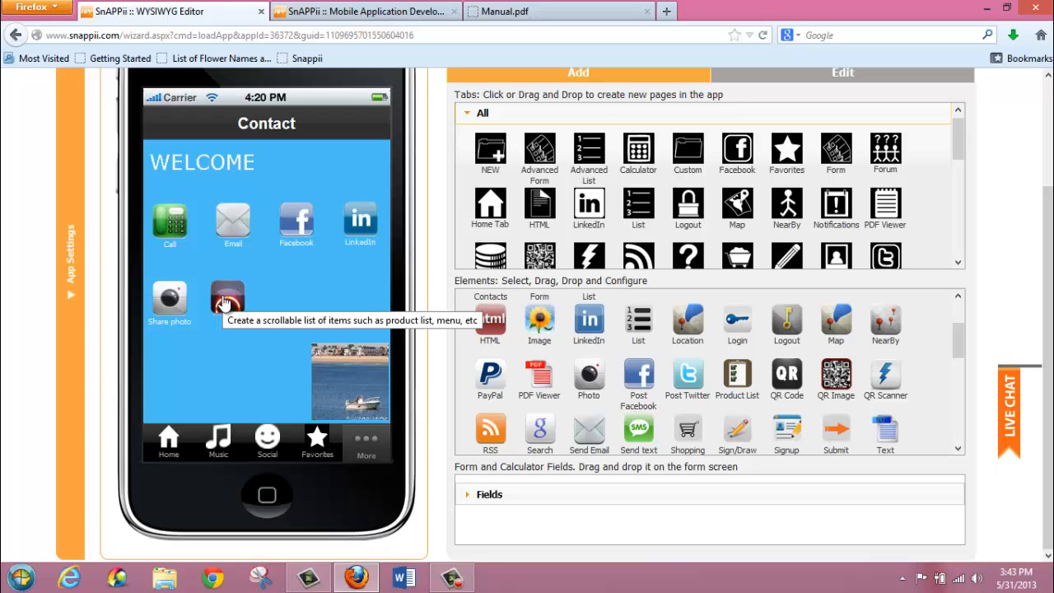
drag(1047, 226, 1048, 120)
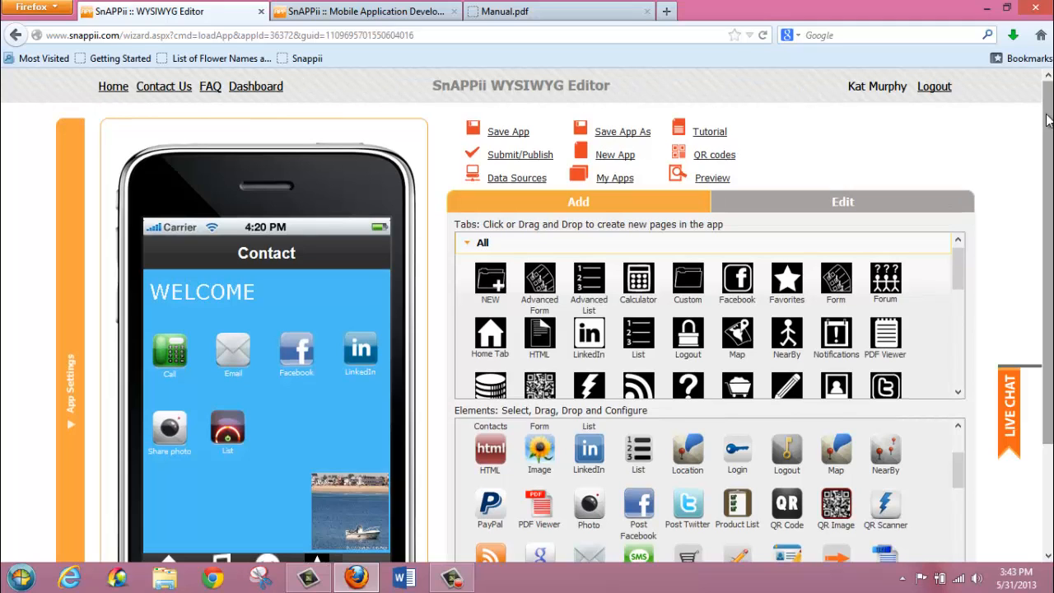
click(504, 133)
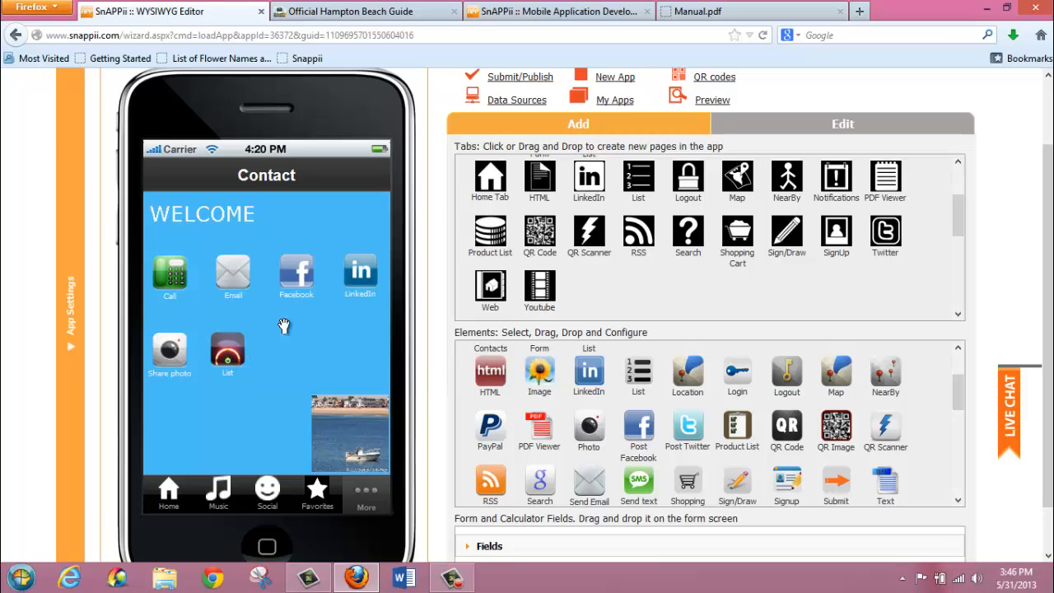
Open the settings for a new List tab, review its icon, title, template and spreadsheet options, and cancel without adding it
drag(641, 180, 365, 493)
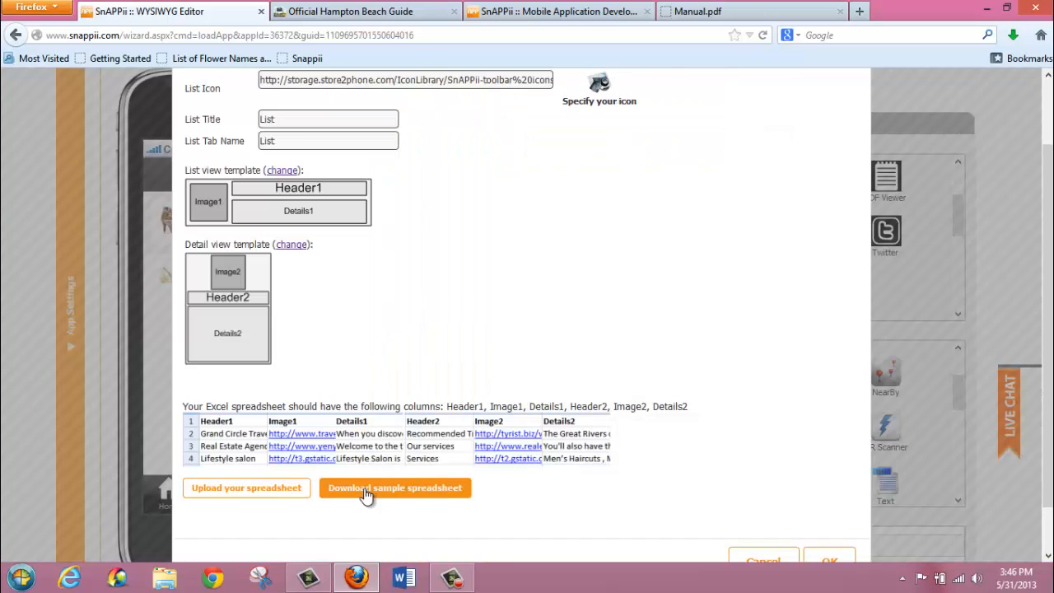
scroll(685, 300, up, 1)
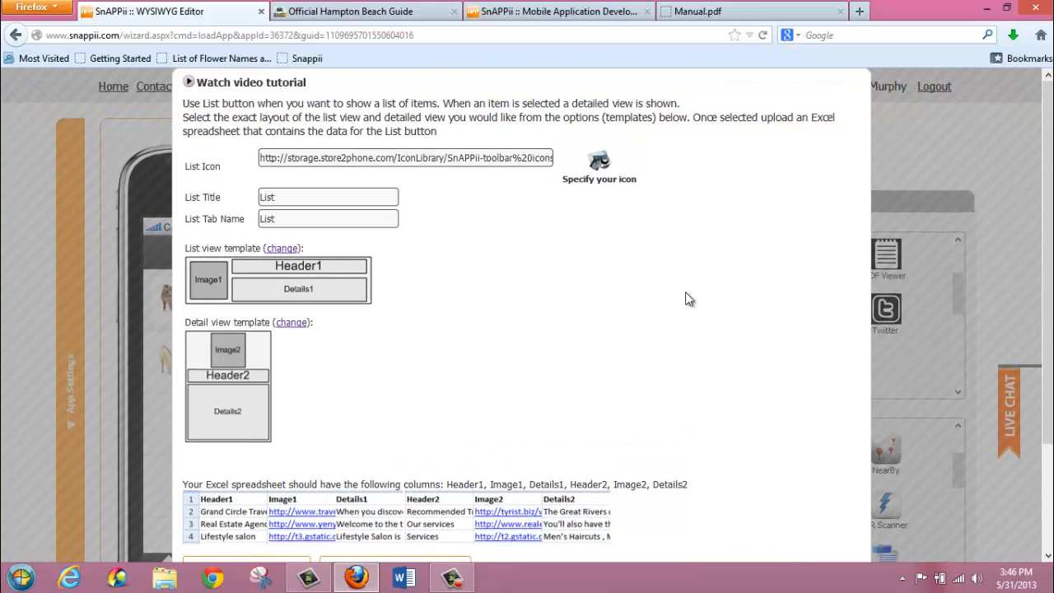
scroll(685, 292, down, 3)
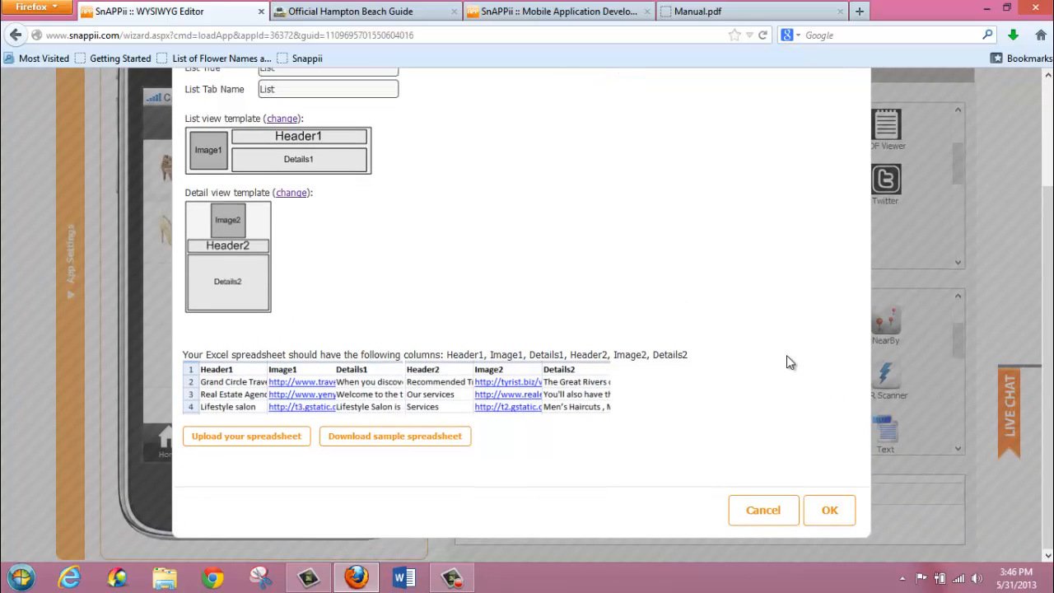
scroll(786, 355, up, 3)
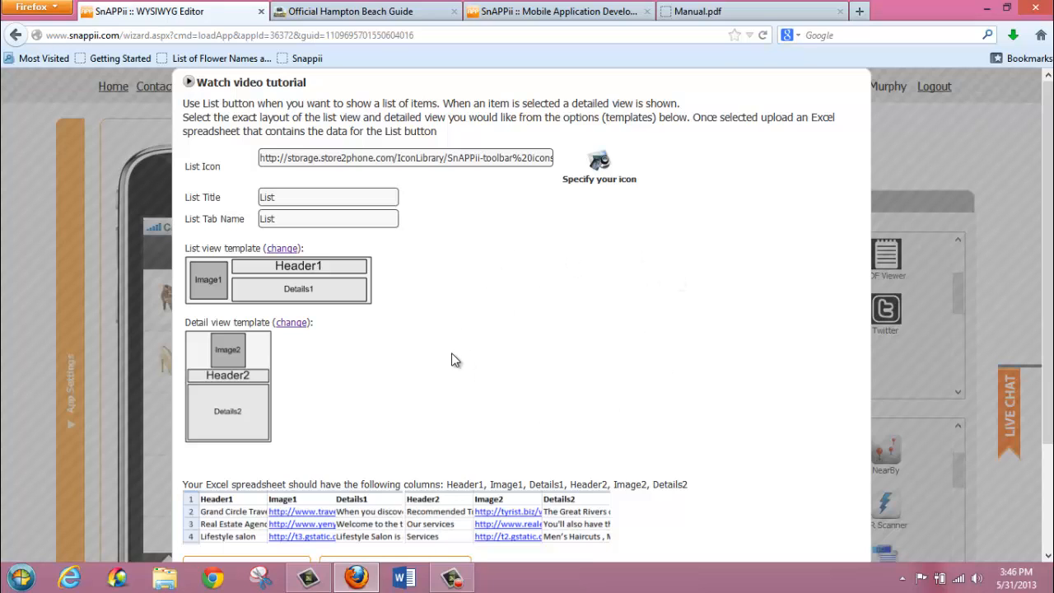
scroll(451, 361, down, 3)
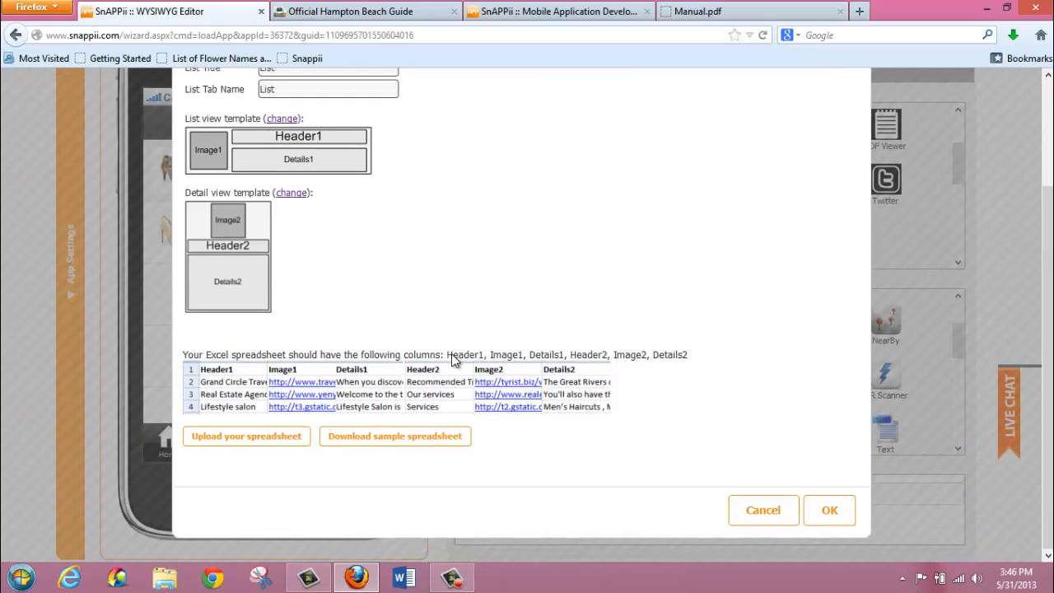
click(748, 512)
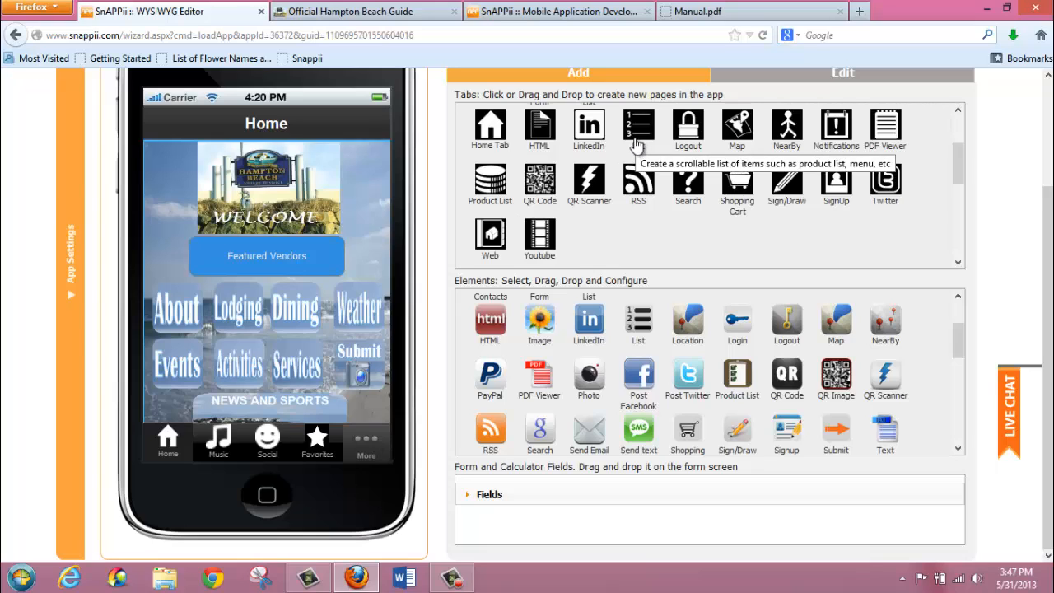
drag(643, 319, 206, 311)
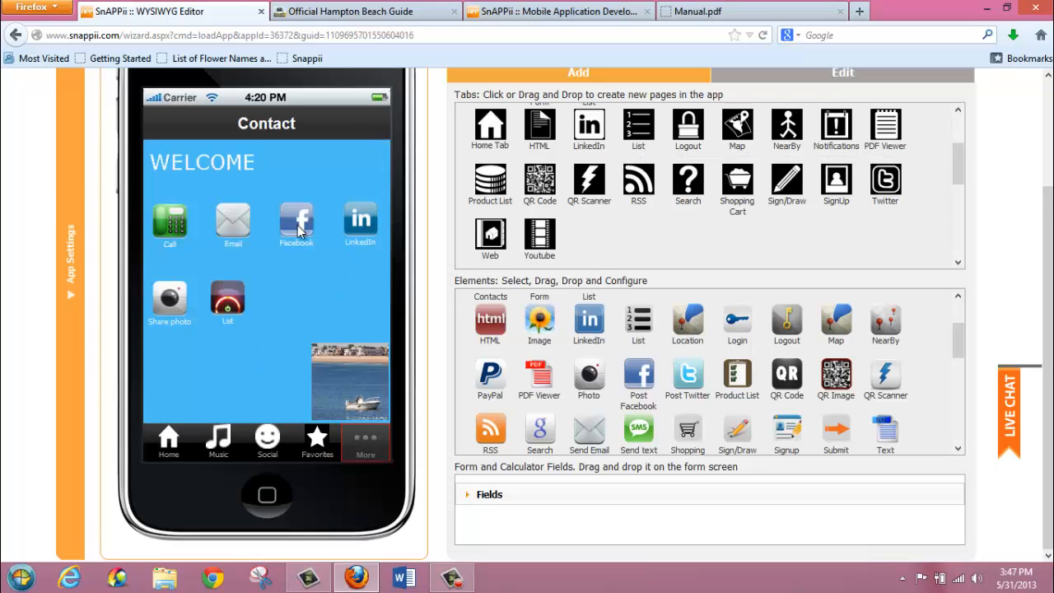